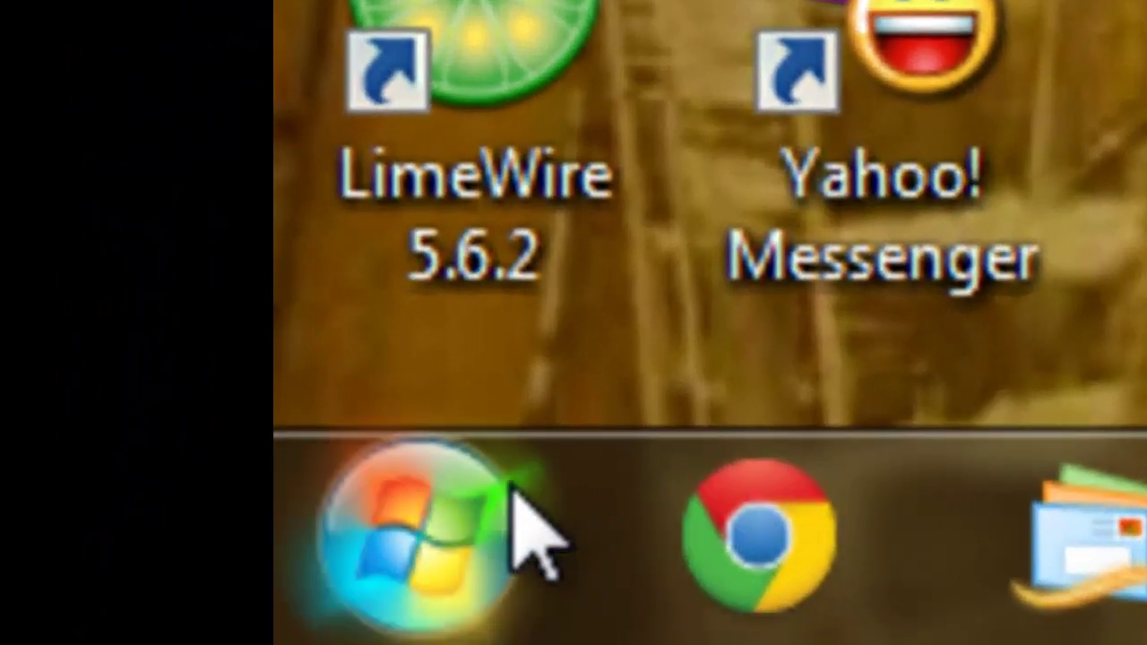
- Search the Start Menu for 'notepad' and run Notepad as administrator
click(493, 525)
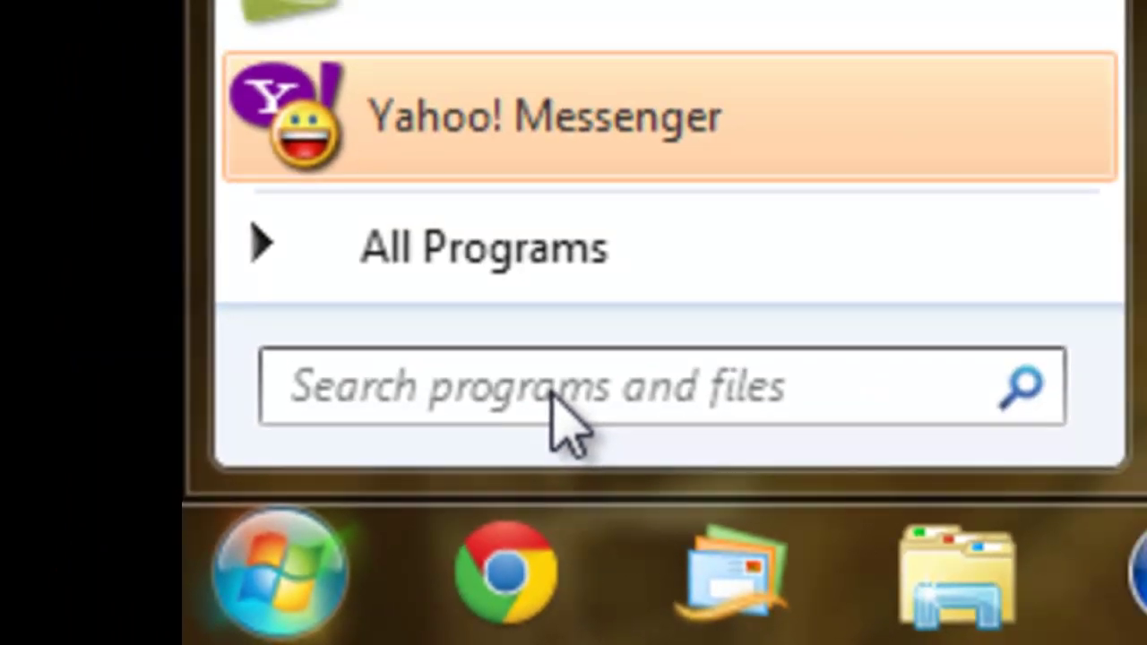
click(595, 377)
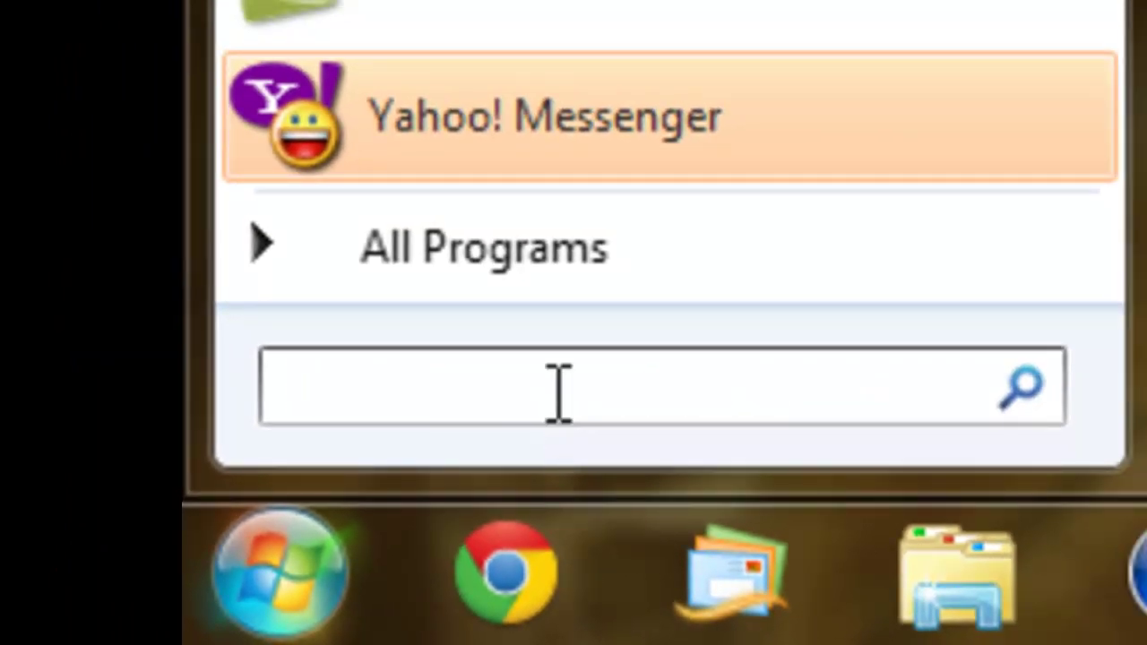
text(notepad)
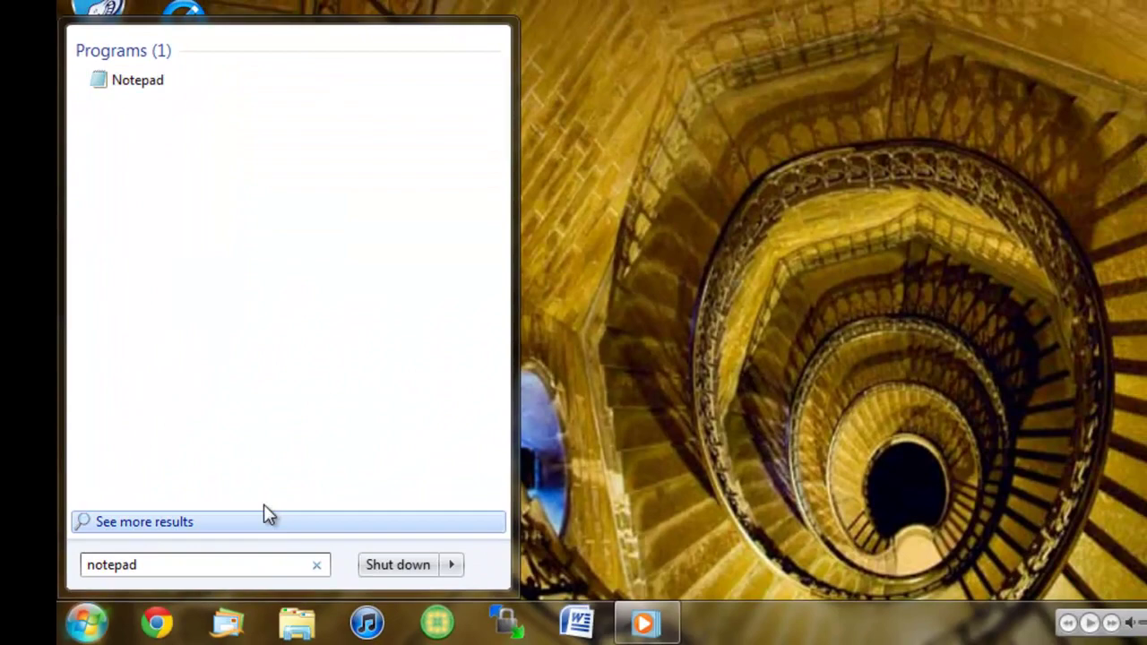
right_click(348, 95)
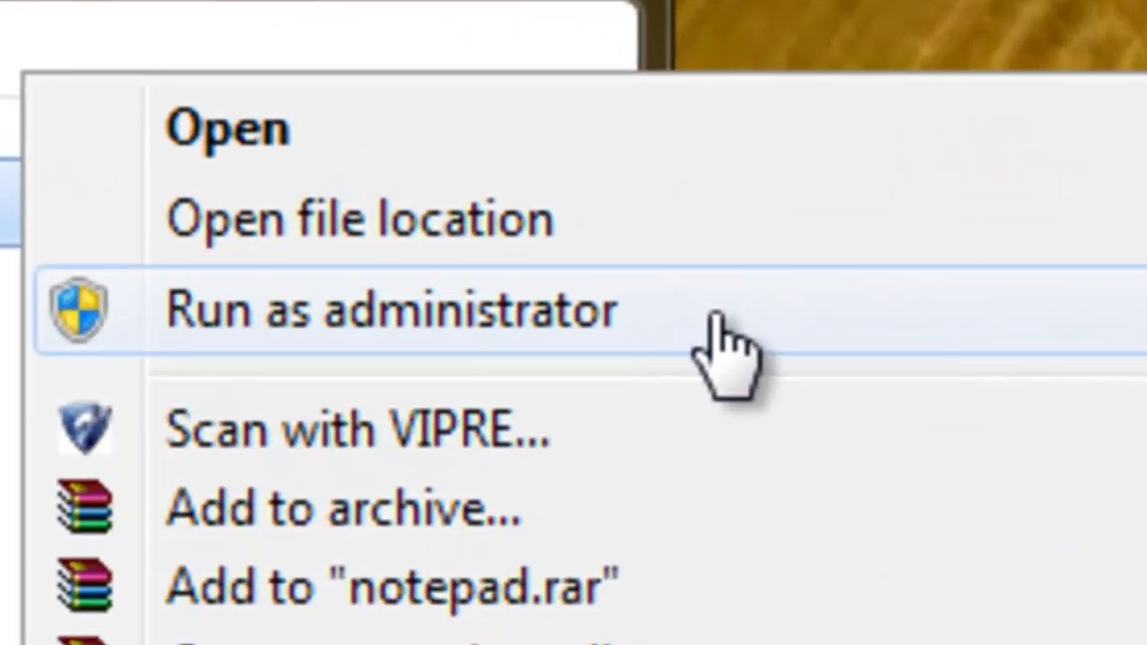
click(717, 318)
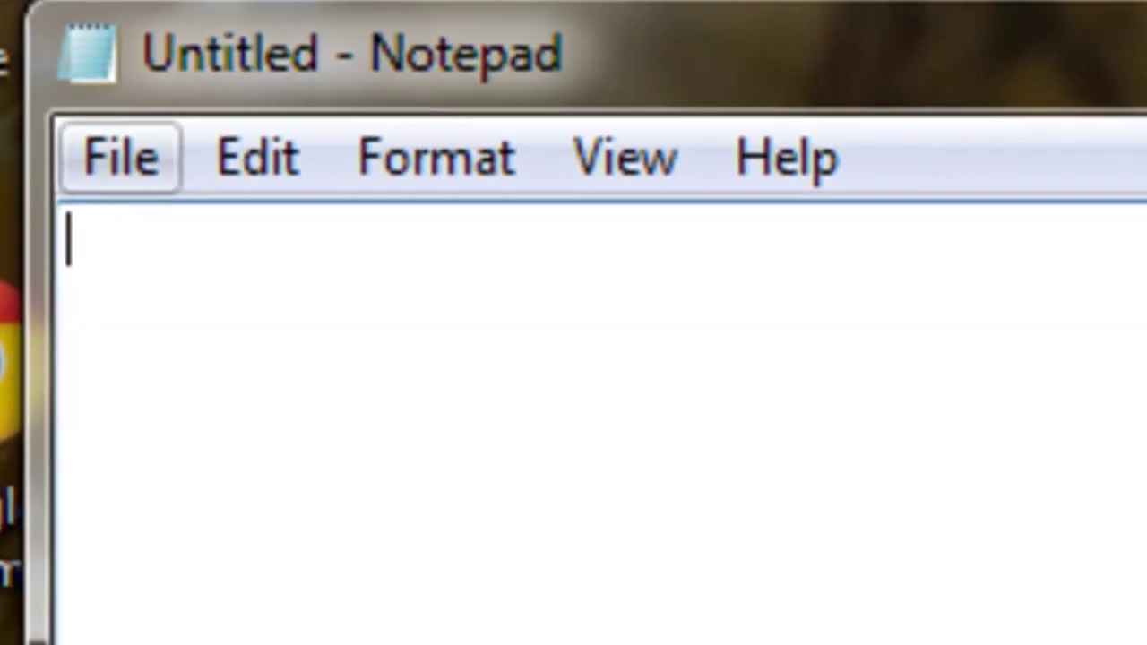
- In the Open dialog, browse to the C:\Windows\System32\drivers\etc folder
click(34, 45)
key(Down)
key(Down)
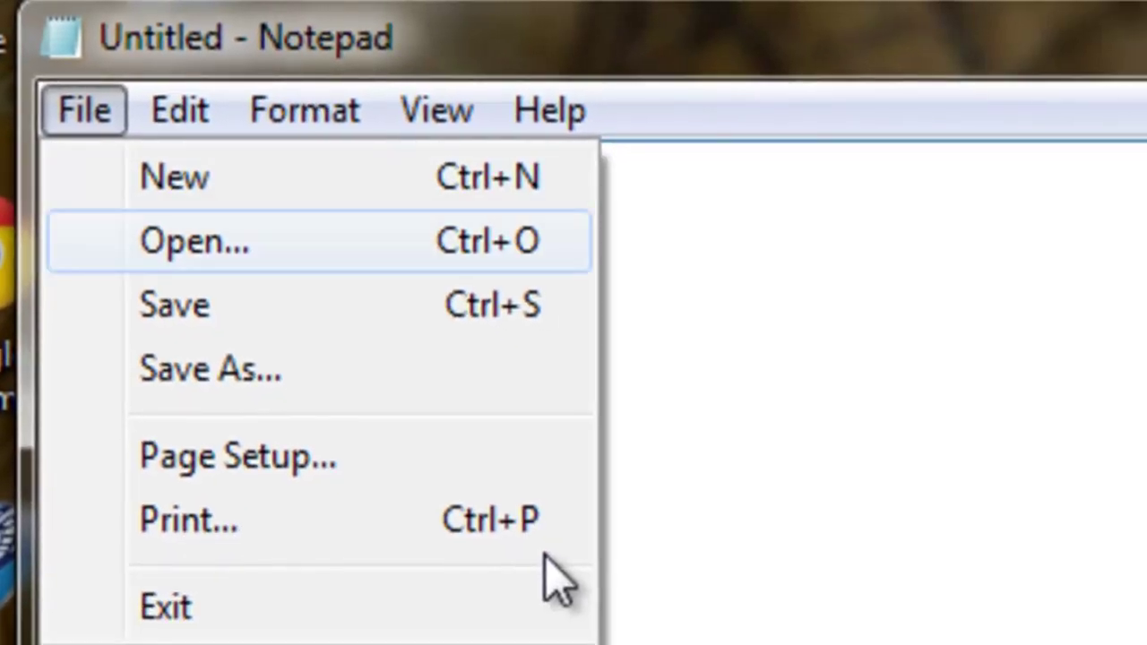
key(Return)
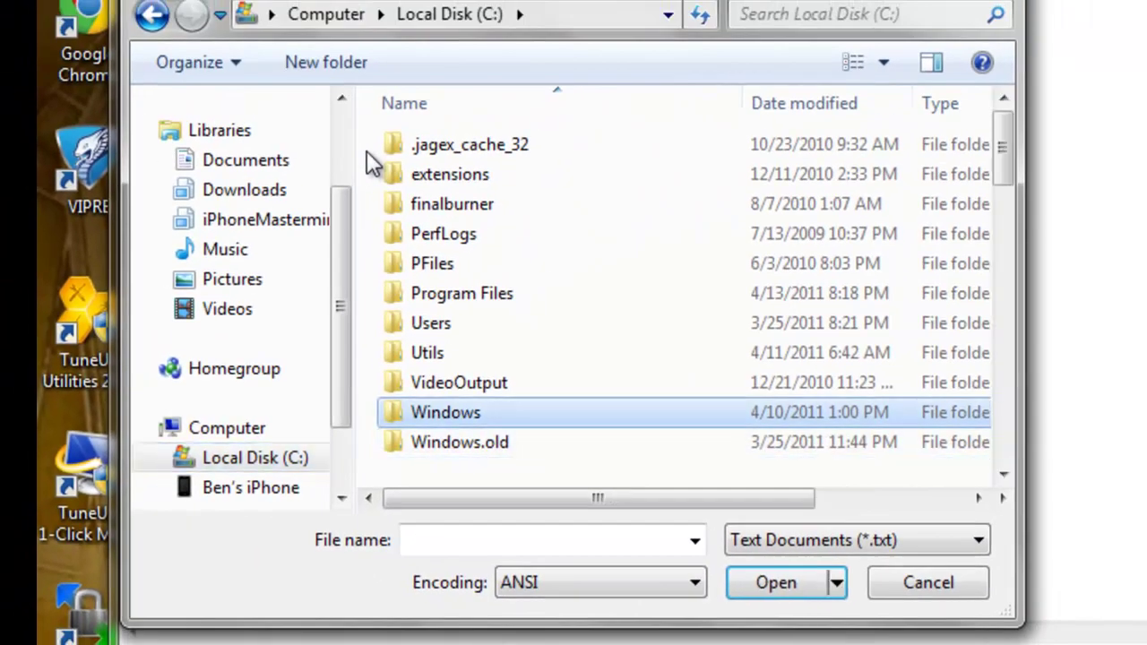
key(Return)
scroll(367, 150, down, 5)
scroll(367, 151, down, 7)
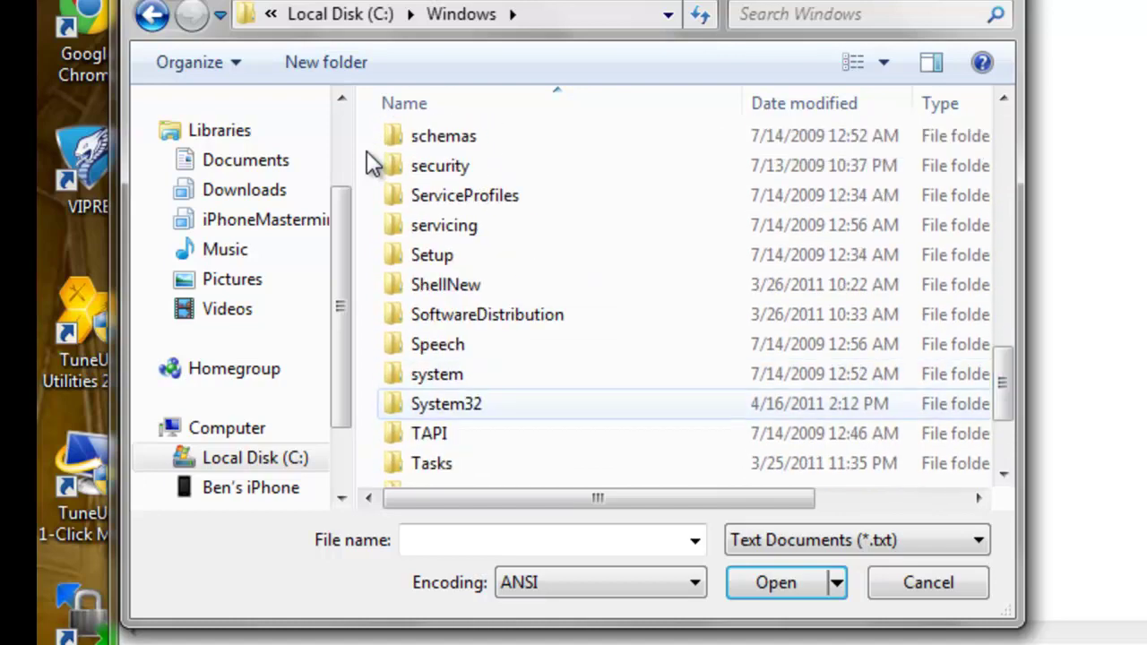
key(Return)
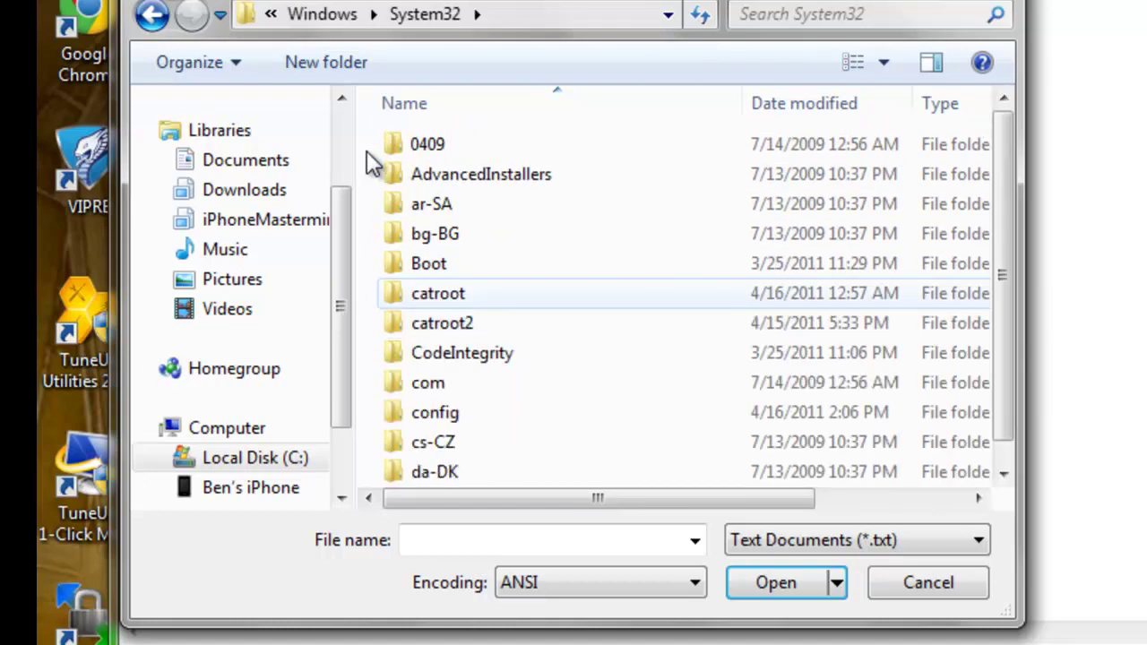
key(Down)
key(Down)
key(Down)
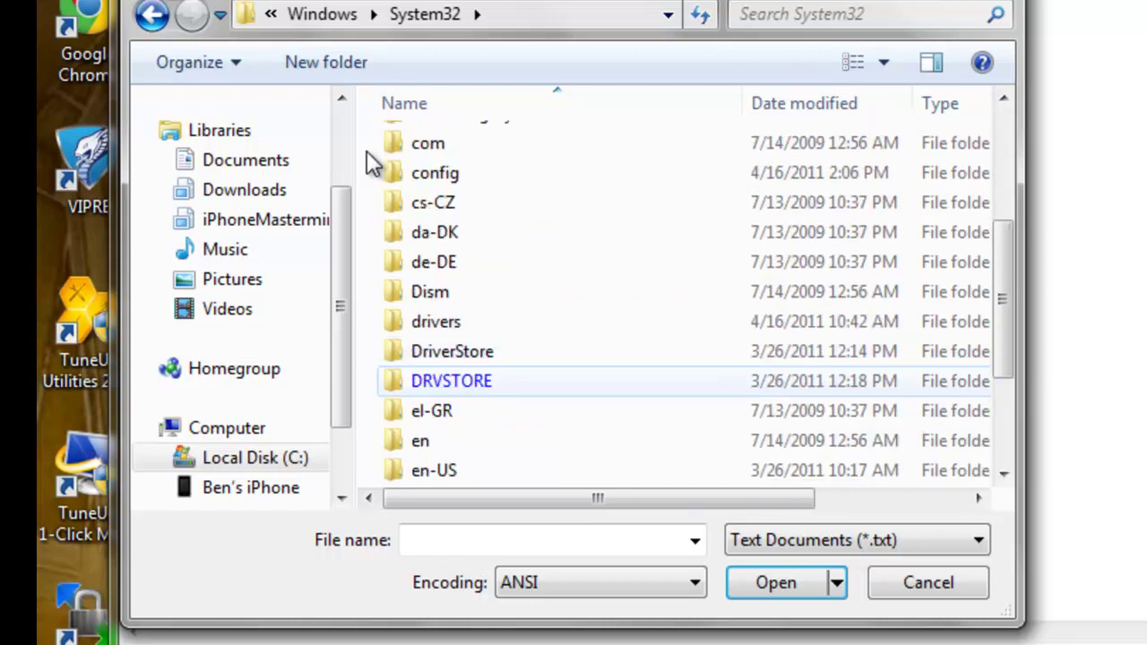
key(Up)
key(Up)
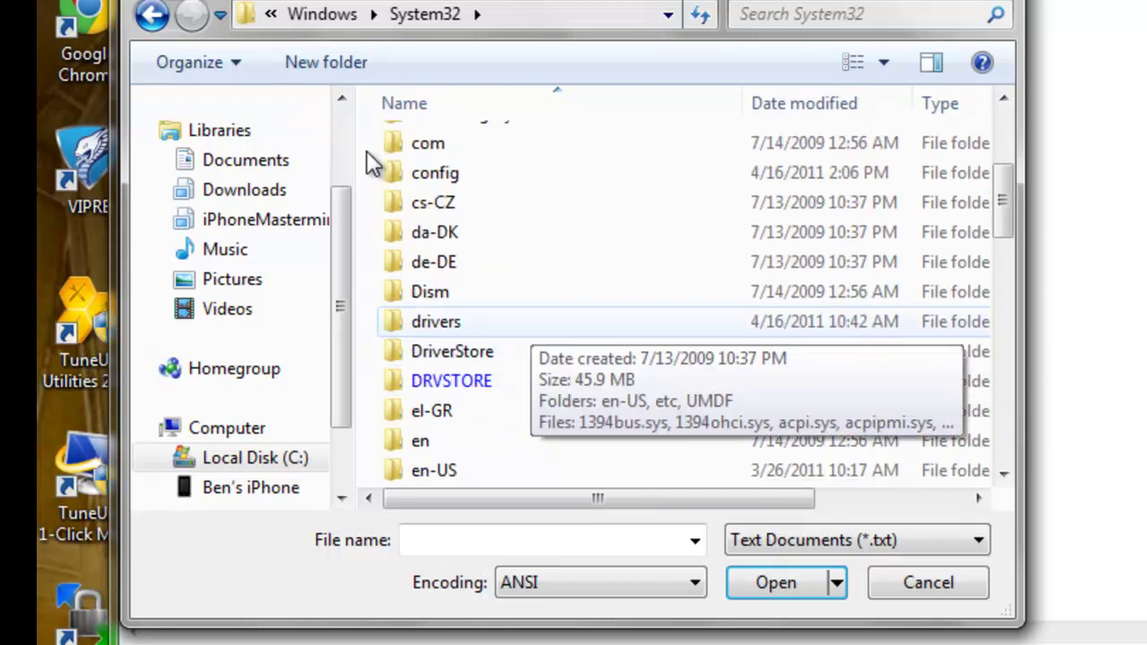
key(Return)
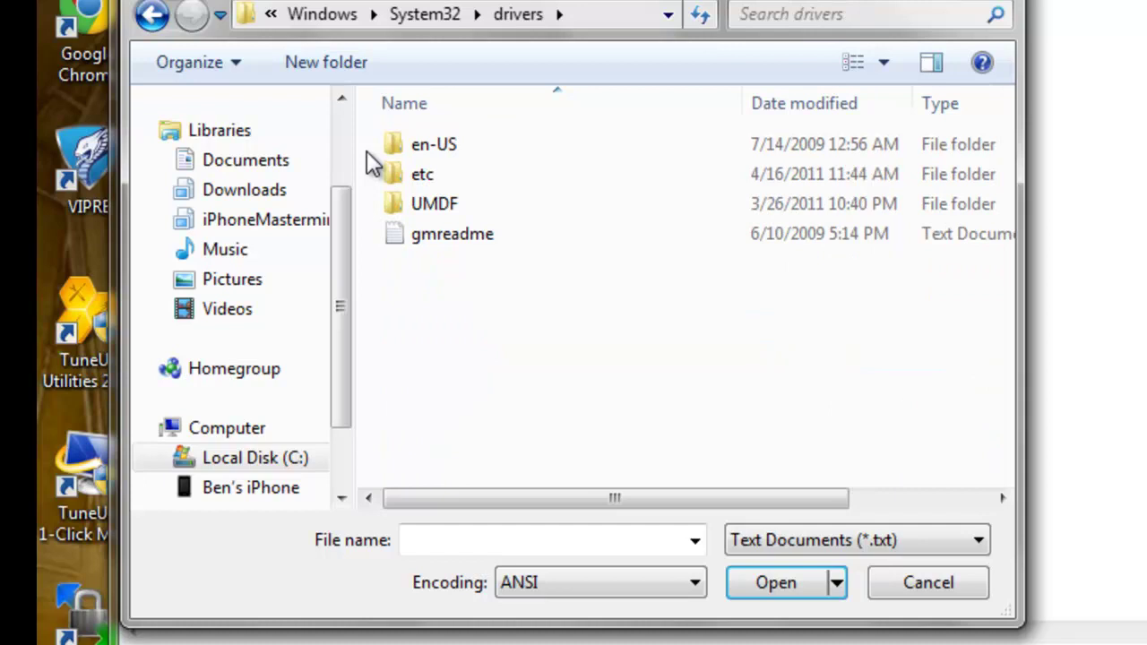
key(Down)
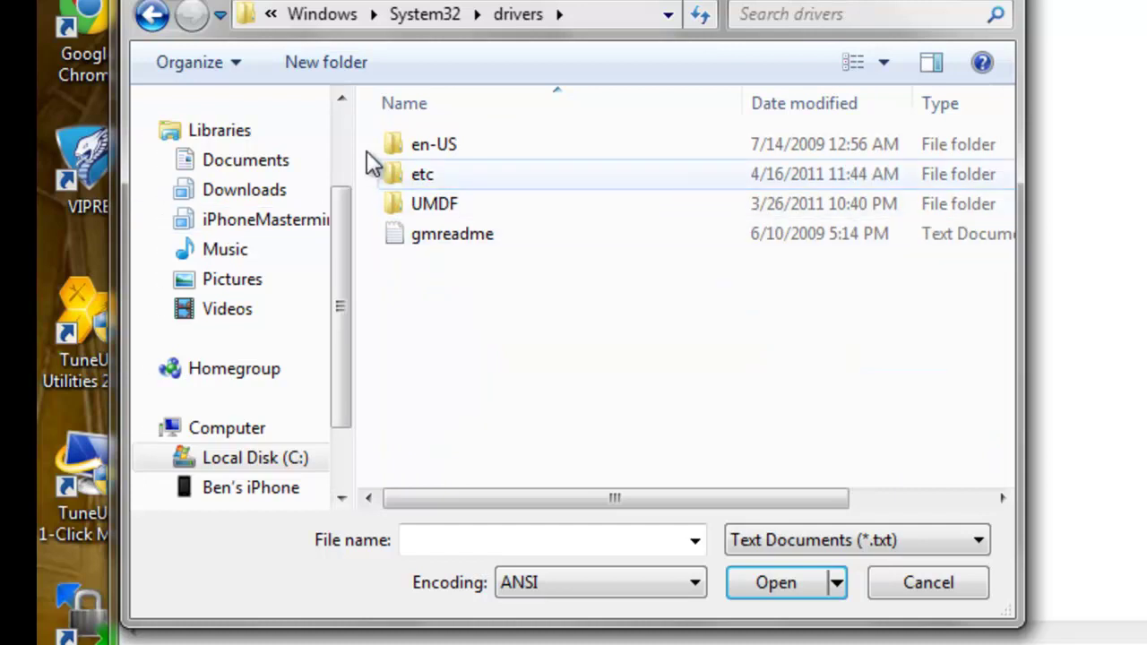
key(Return)
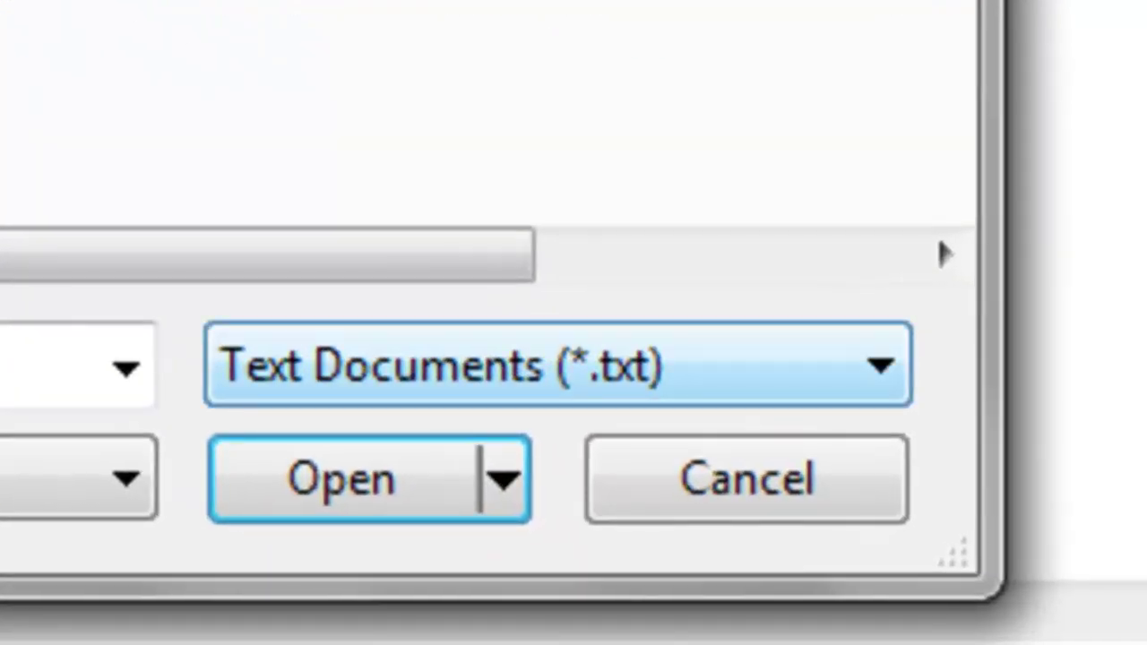
- Show All Files in etc and open the hosts file
key(alt+Down)
key(Down)
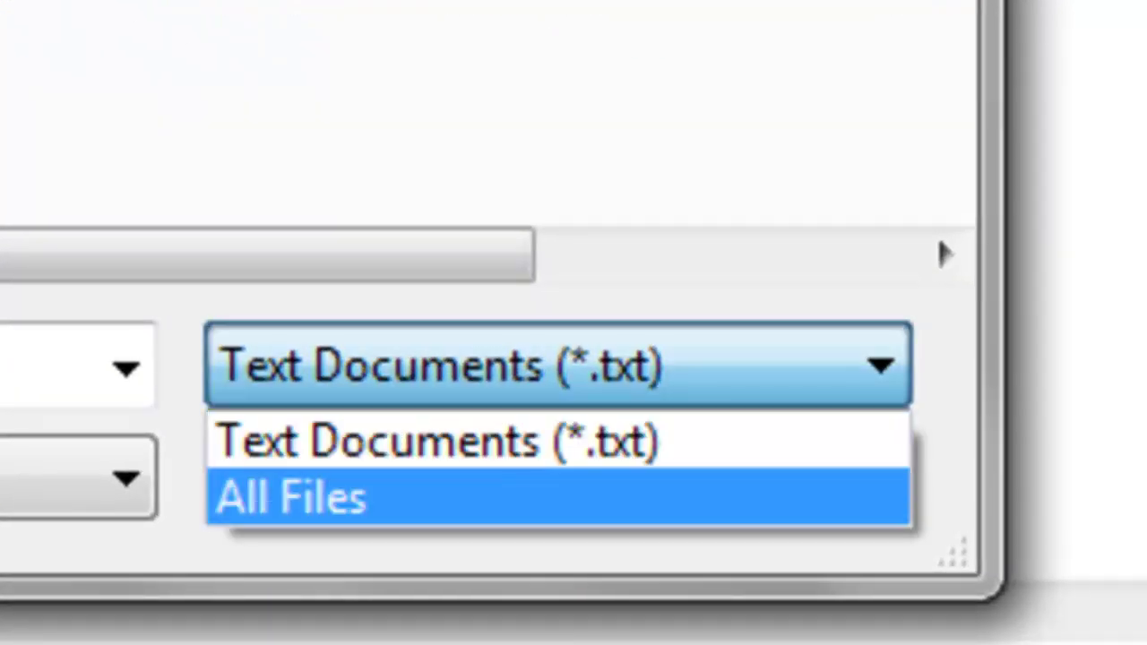
key(Return)
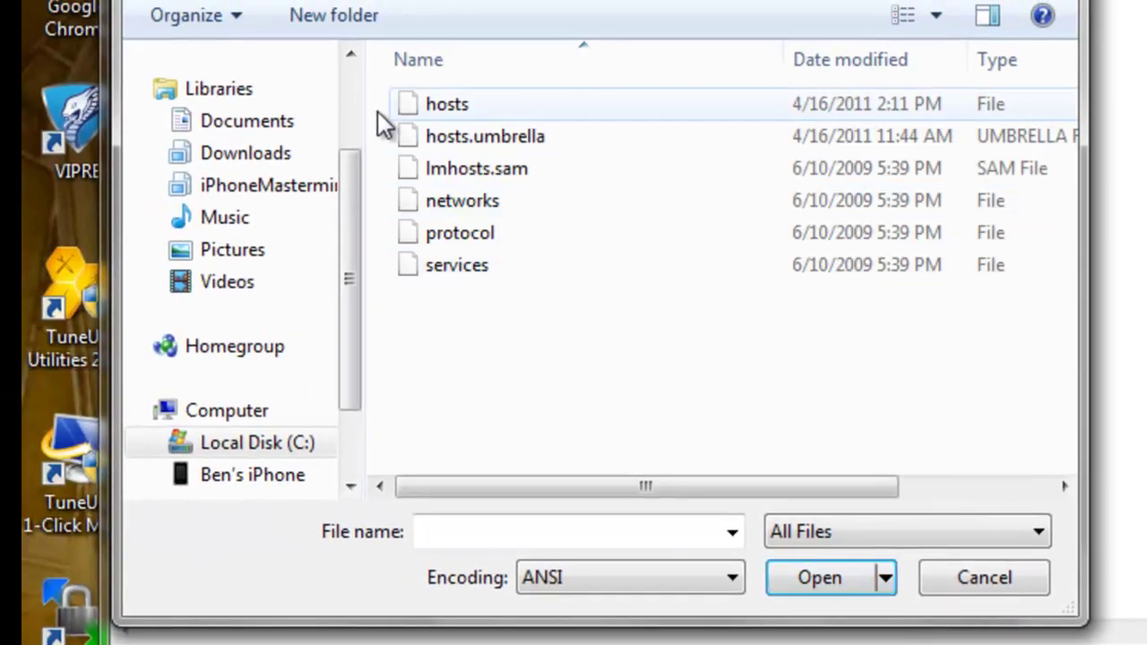
double_click(377, 112)
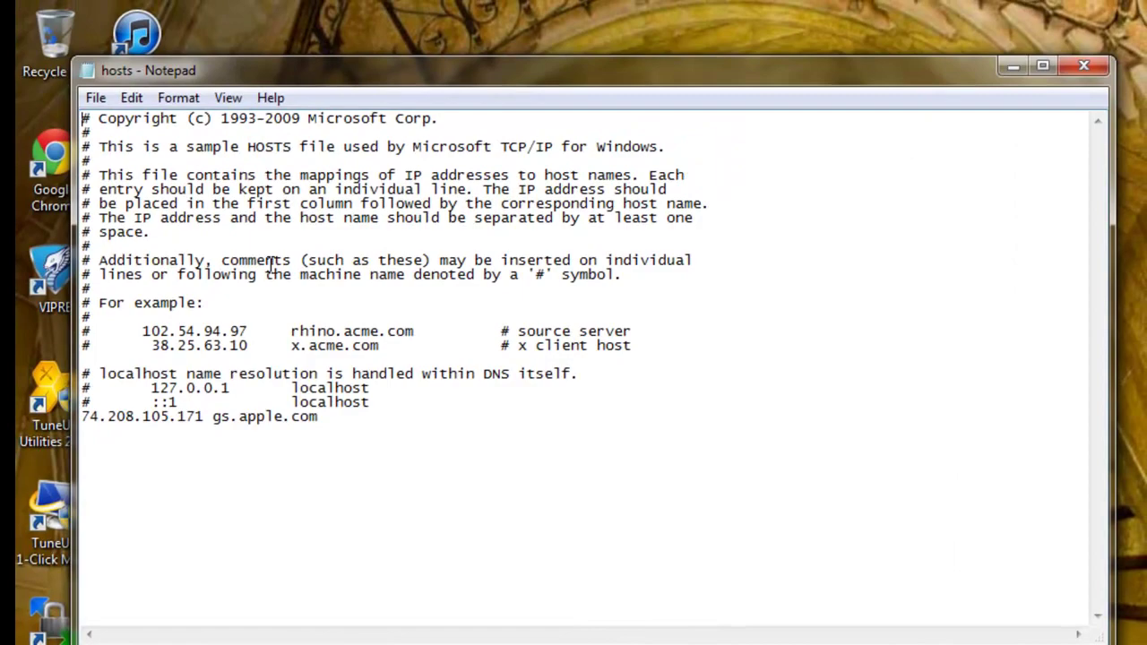
- Delete the gs.apple.com entry, then paste it back into the hosts file
key(shift+Left)
key(shift+Left)
key(shift+Left)
key(shift+Left)
key(shift+Left)
key(shift+Left)
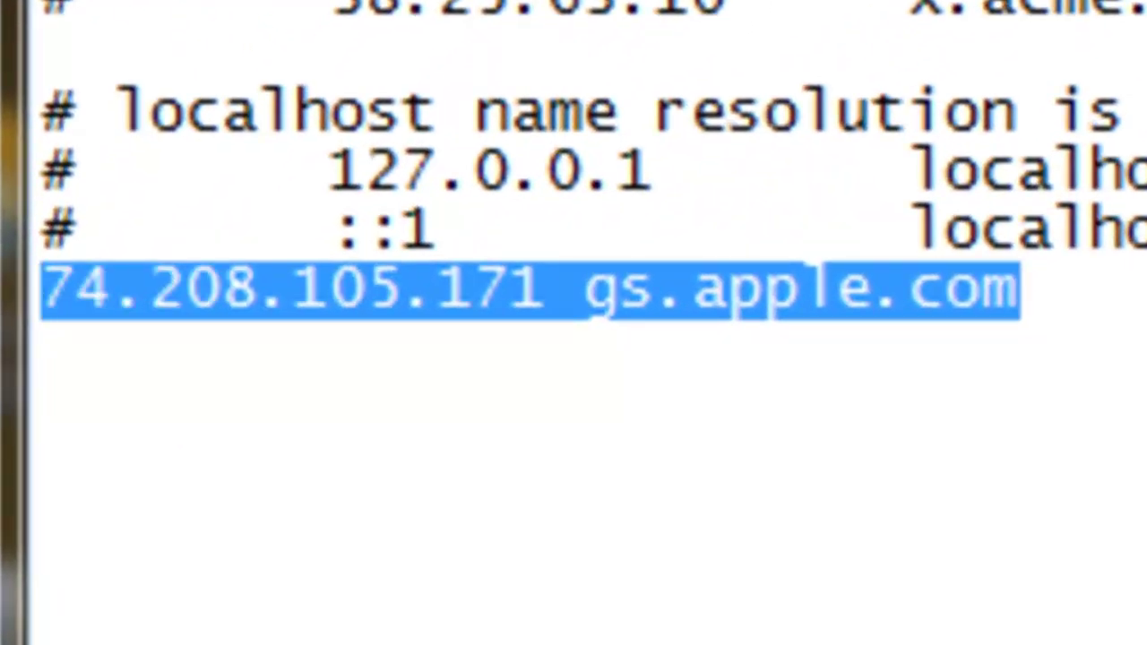
key(BackSpace)
key(BackSpace)
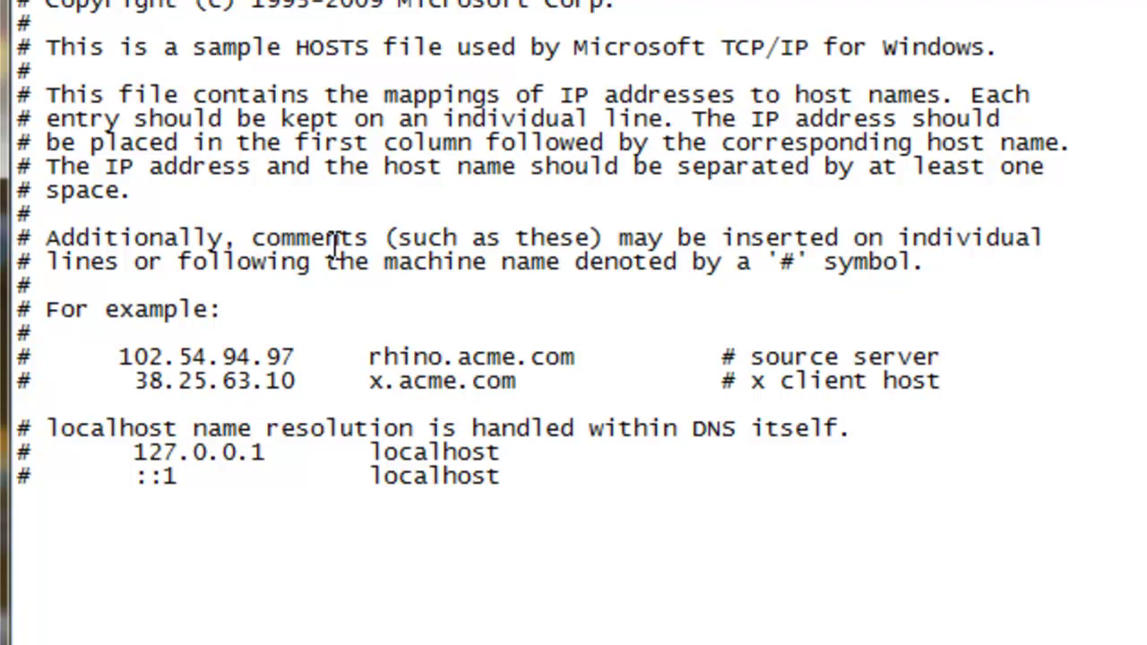
right_click(331, 244)
key(p)
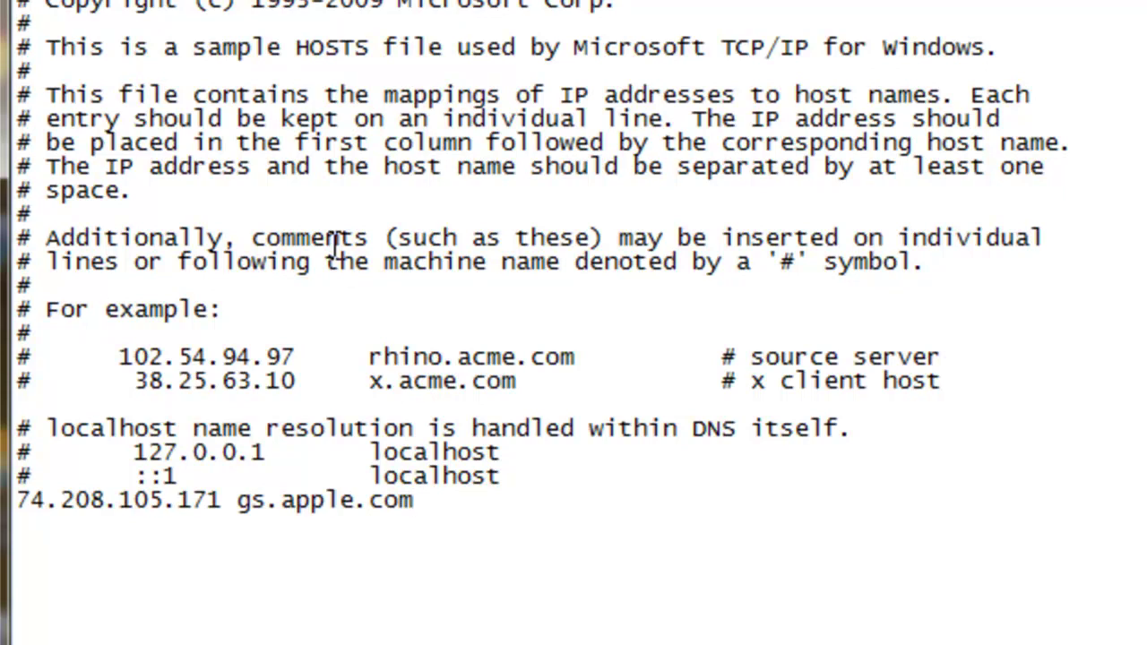
- Check the final 74.208.105.171 gs.apple.com line and save the hosts file
key(shift+Up)
key(shift+Down)
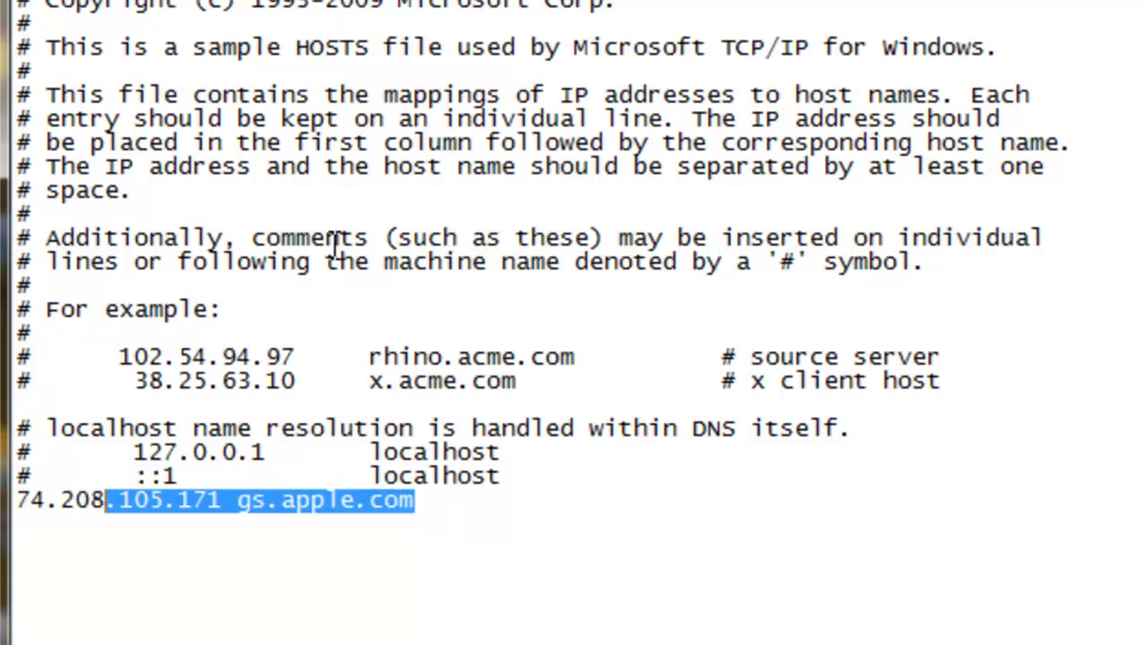
key(shift+Home)
key(shift+Right)
key(shift+Right)
key(shift+Right)
key(shift+Home)
key(shift+Right)
key(shift+Right)
key(shift+Left)
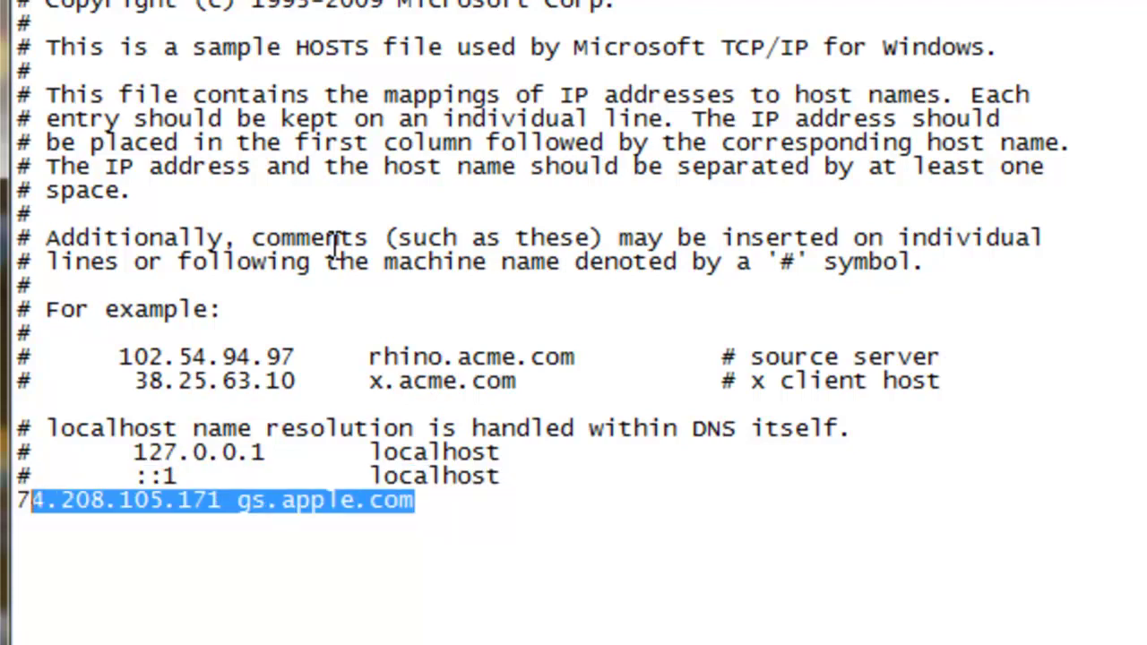
key(shift+Left)
key(End)
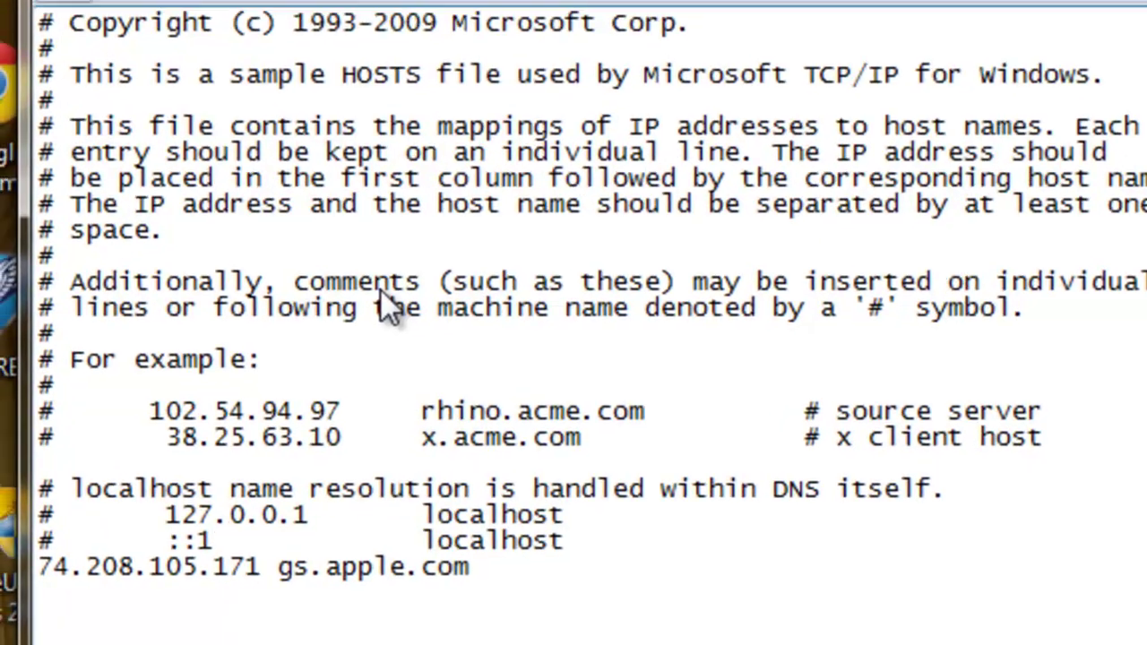
key(alt+f)
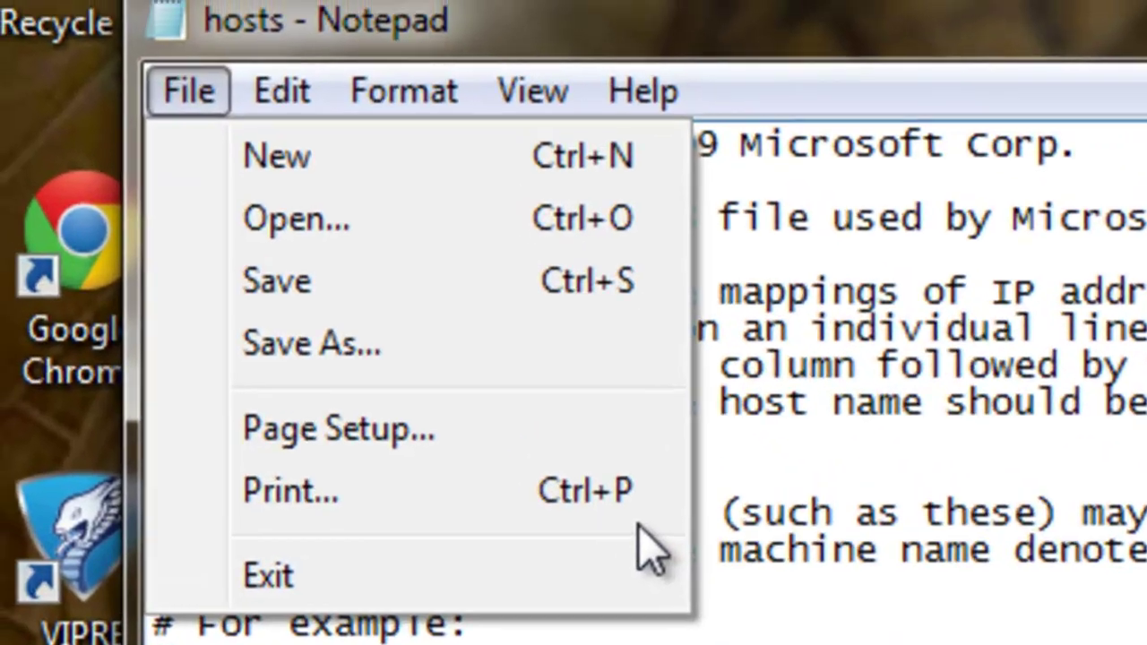
key(s)
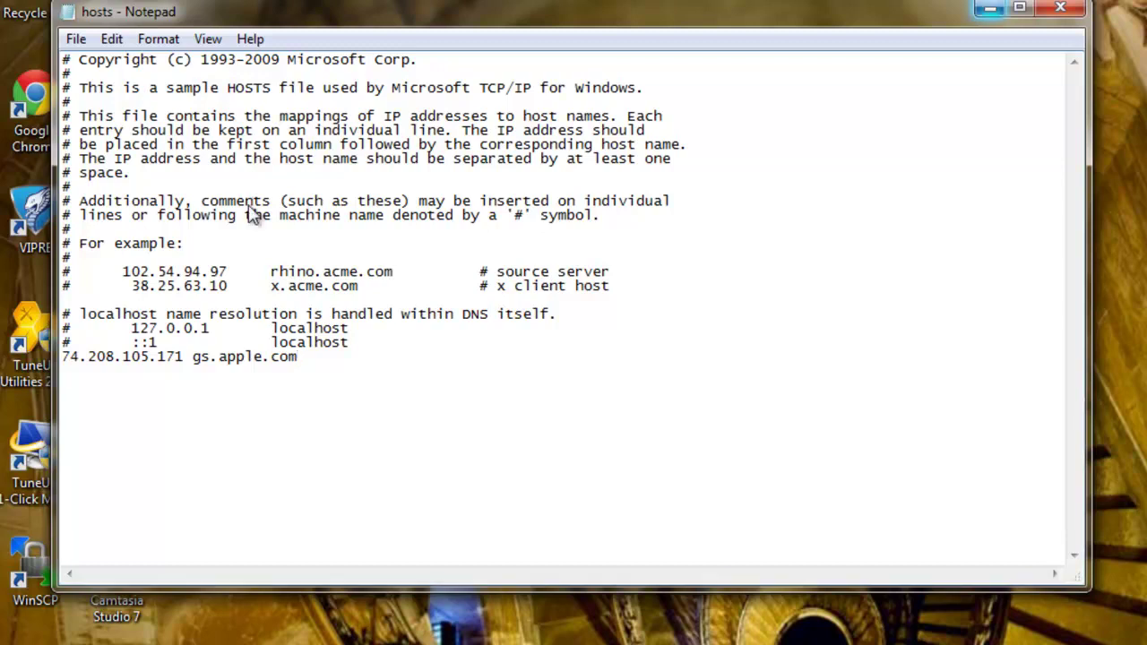
- Minimize the hosts file and view the iPhone in iTunes, dismissing its device menu
click(991, 8)
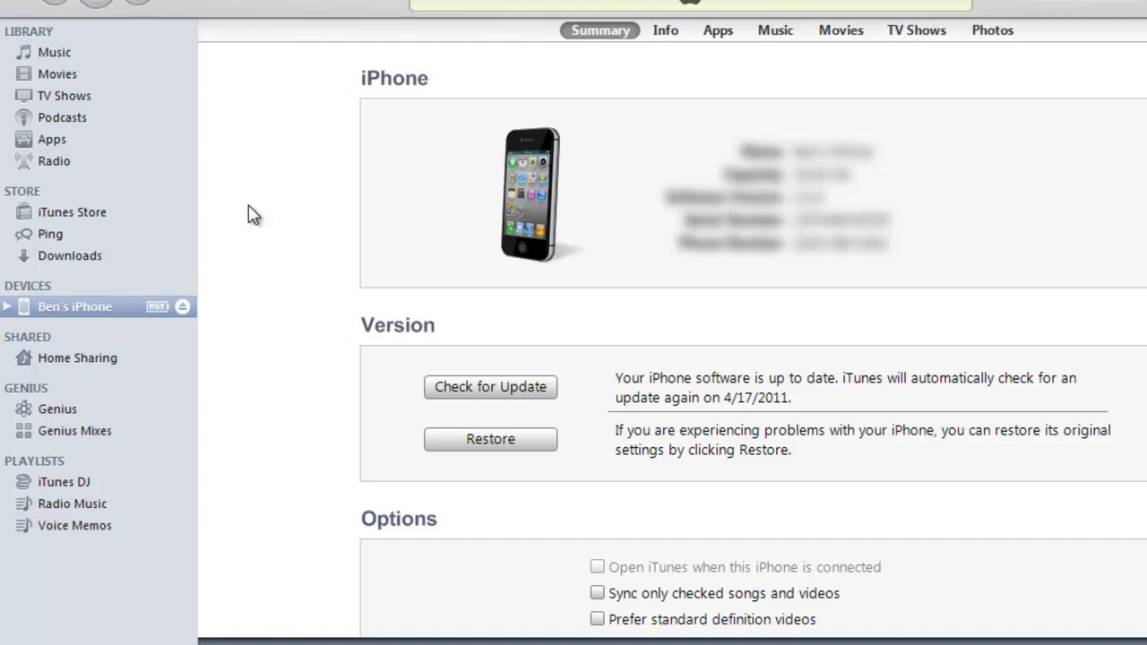
right_click(134, 304)
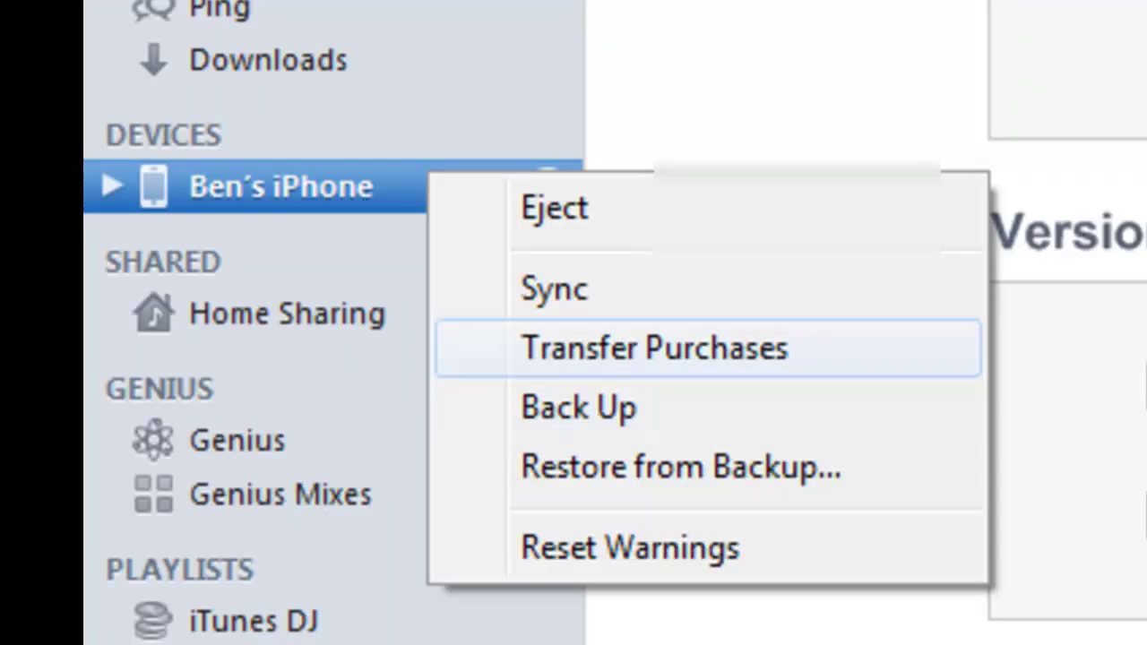
key(Escape)
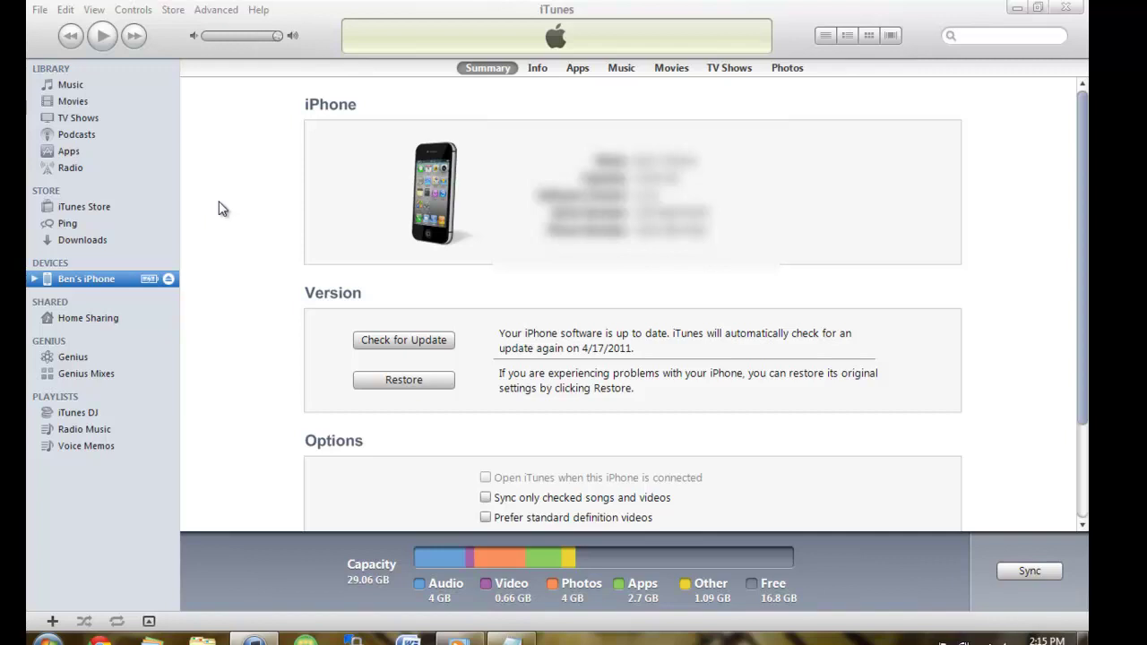
key(alt)
shift+click(404, 379)
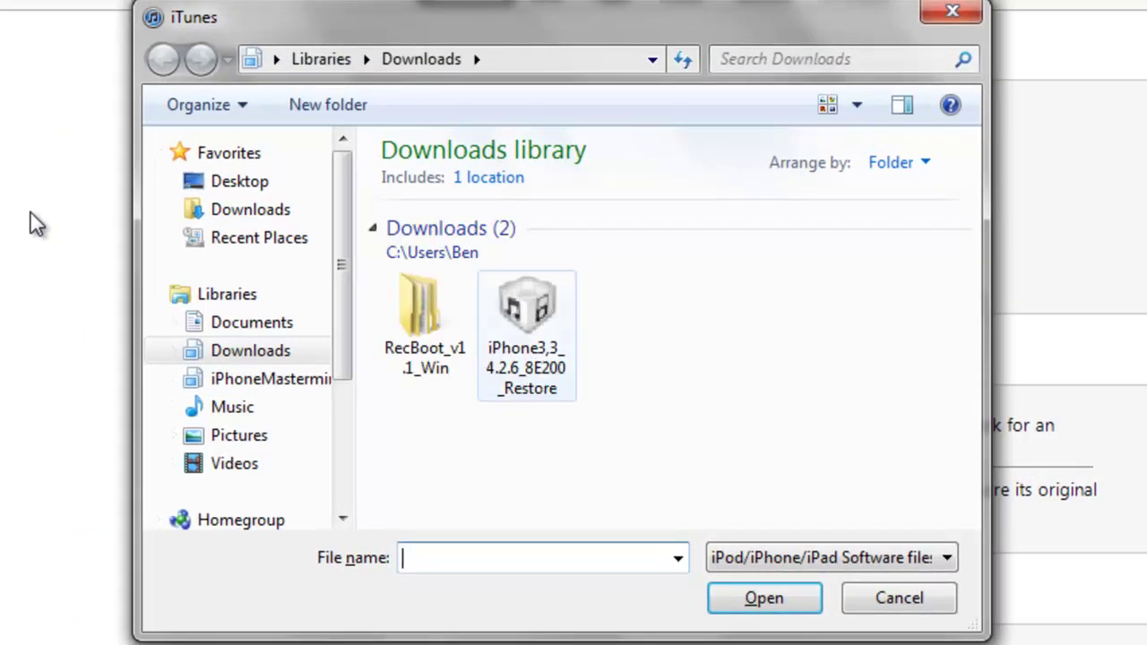
click(527, 313)
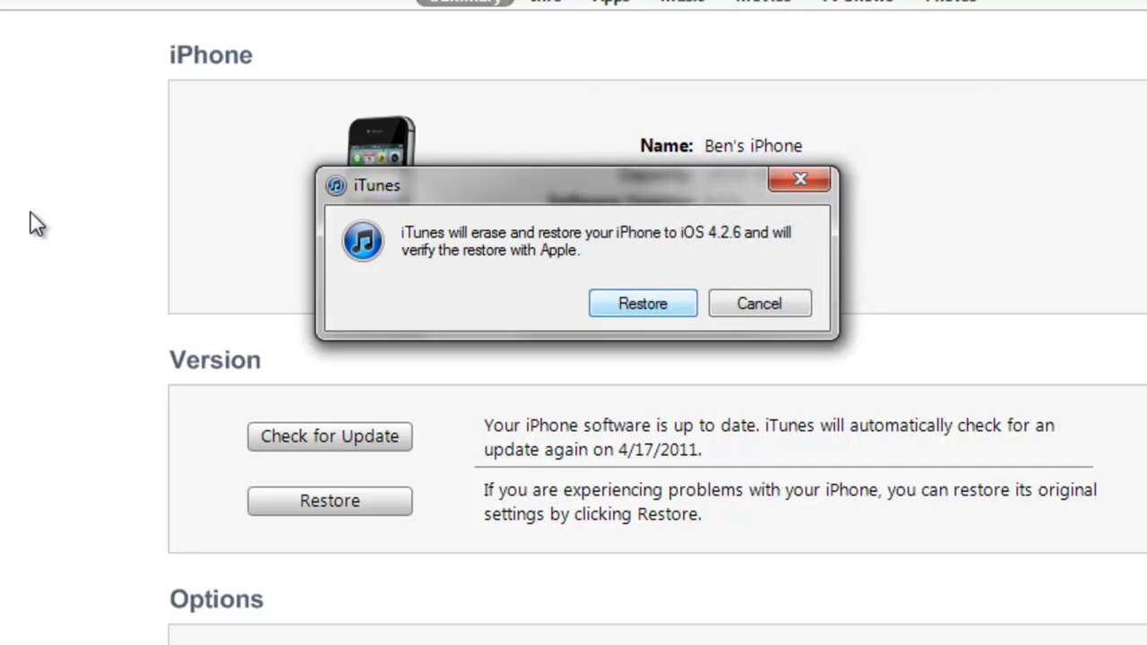
key(Tab)
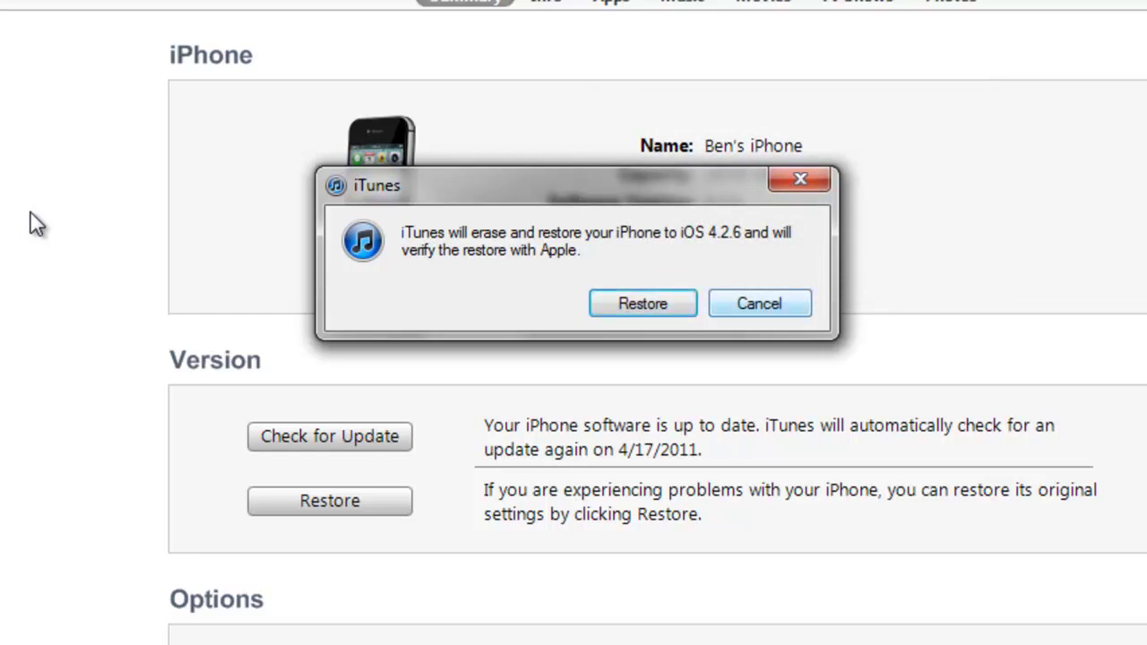
key(Tab)
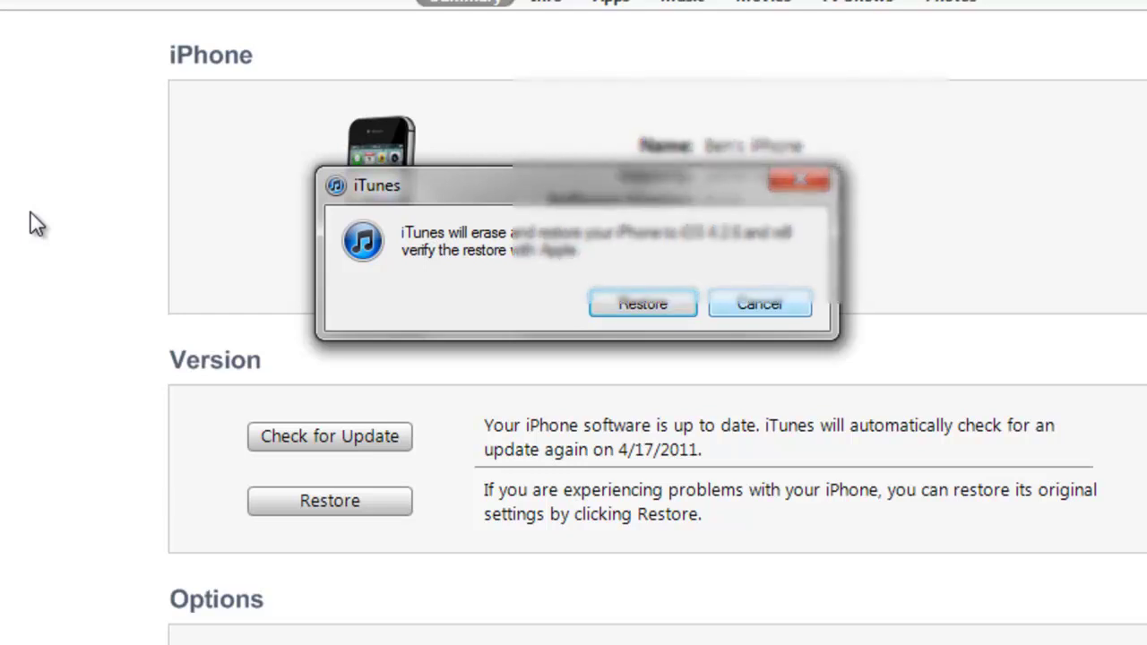
key(Tab)
key(Return)
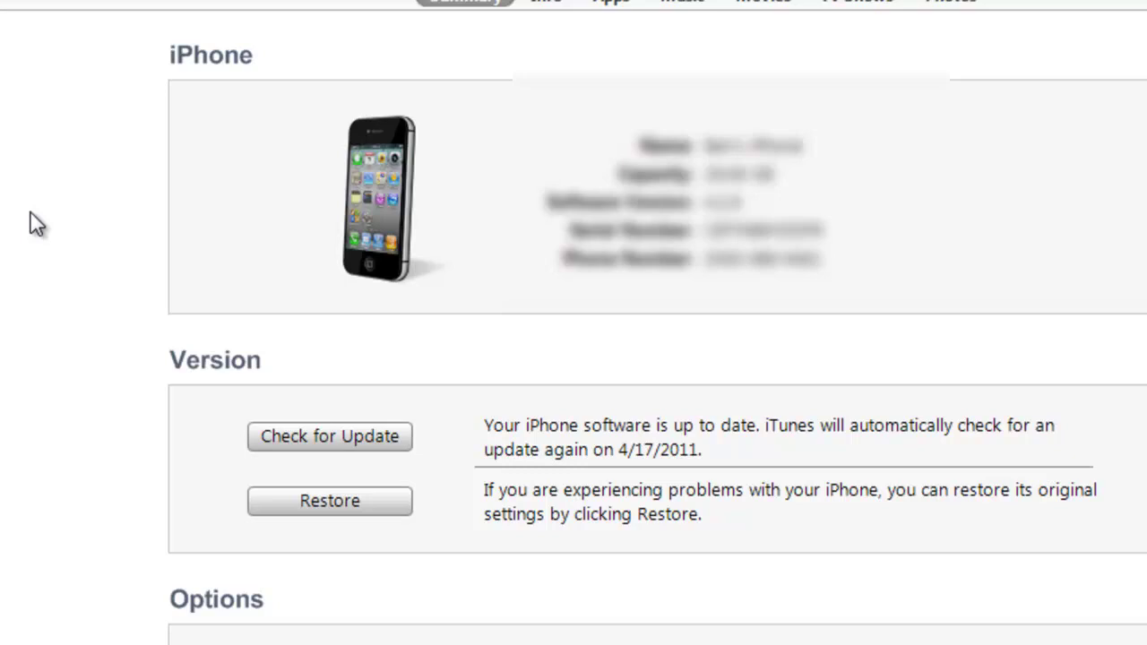
- Open the Downloads folder from the Start menu
key(super)
key(Up)
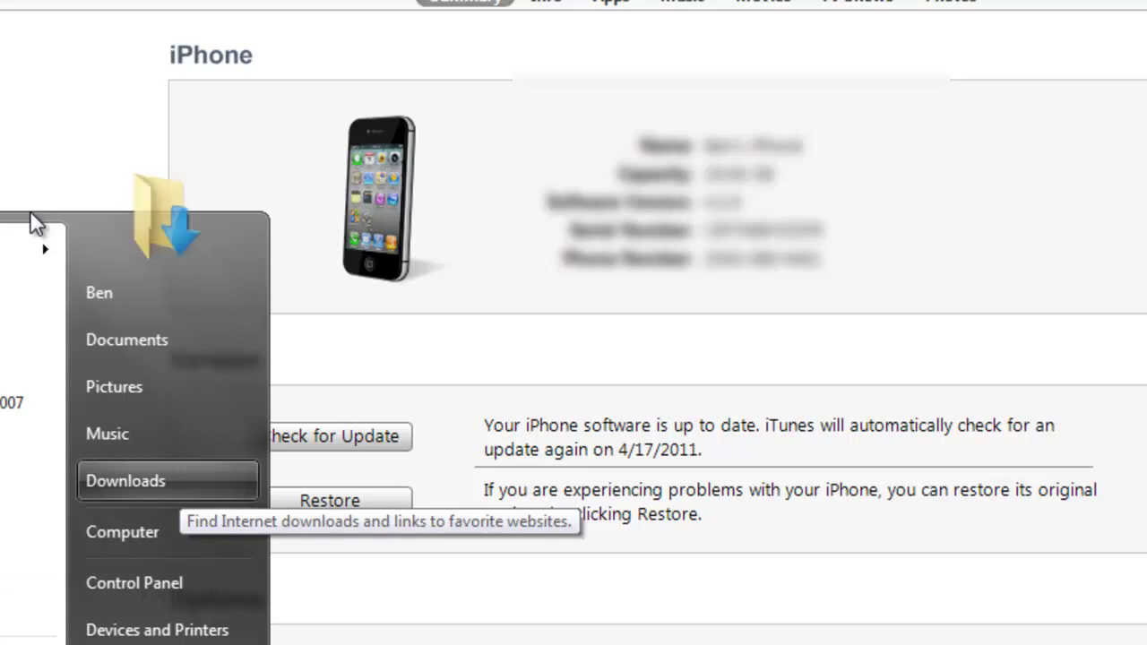
key(Return)
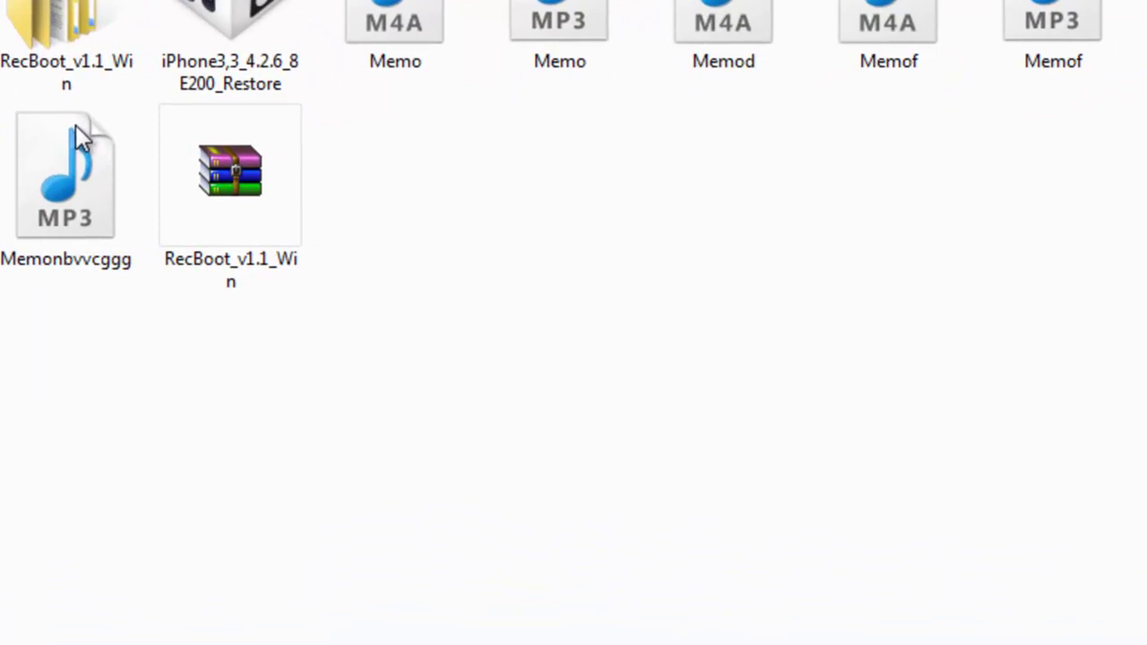
- Extract the RecBoot_v1.1_Win archive and launch the RecBoot program inside it
right_click(272, 199)
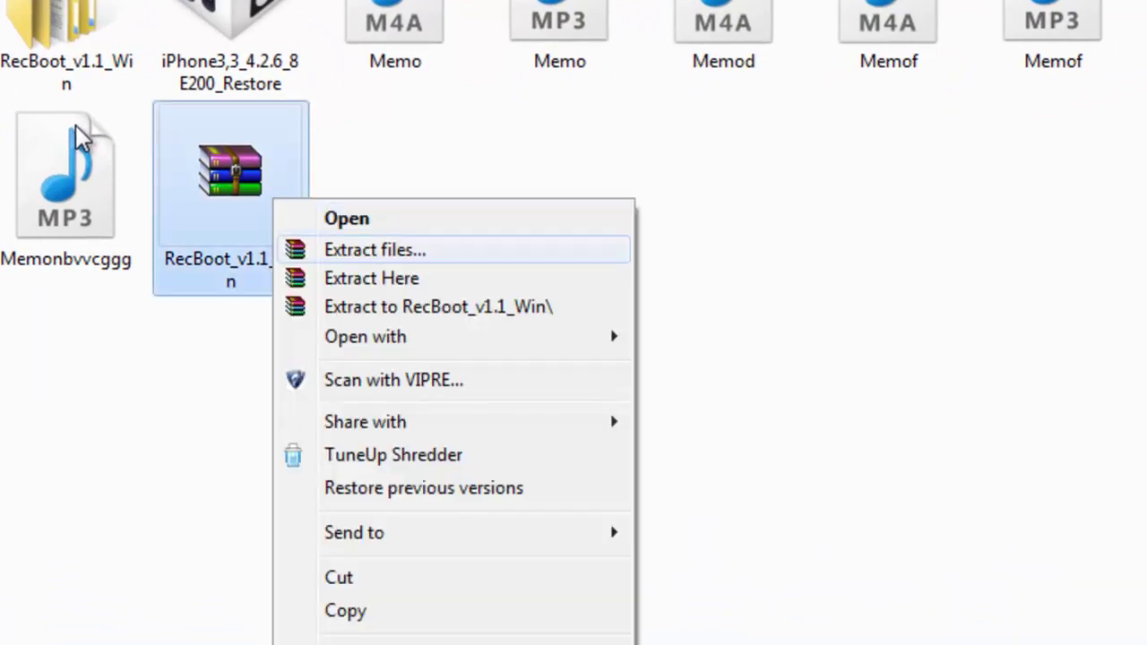
click(375, 250)
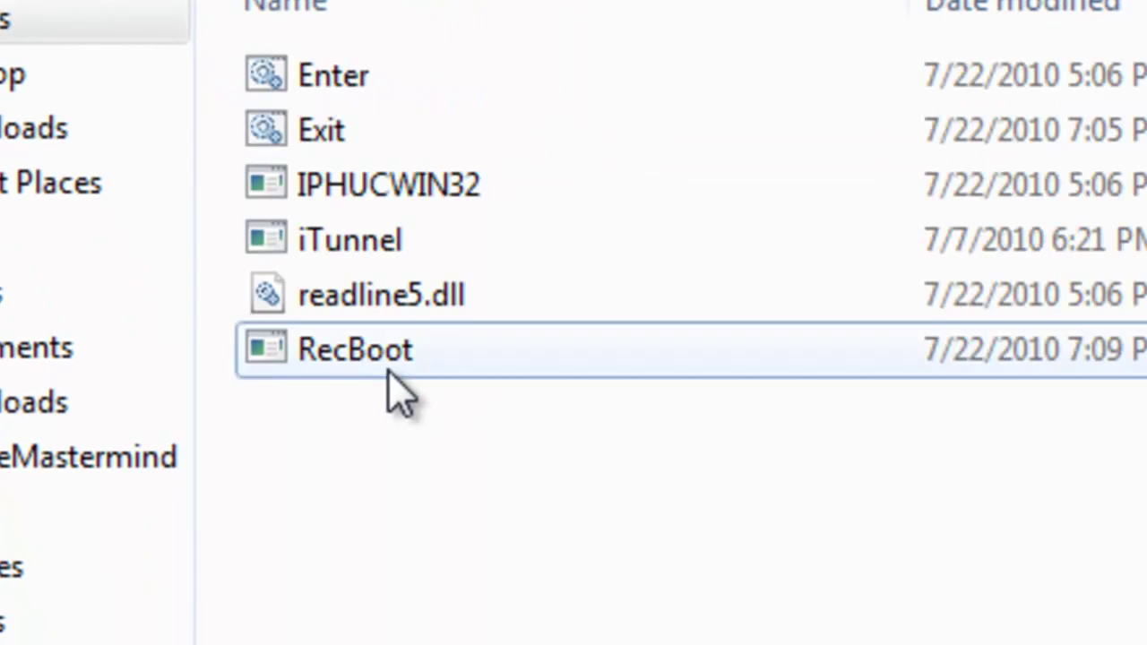
click(392, 377)
double_click(392, 376)
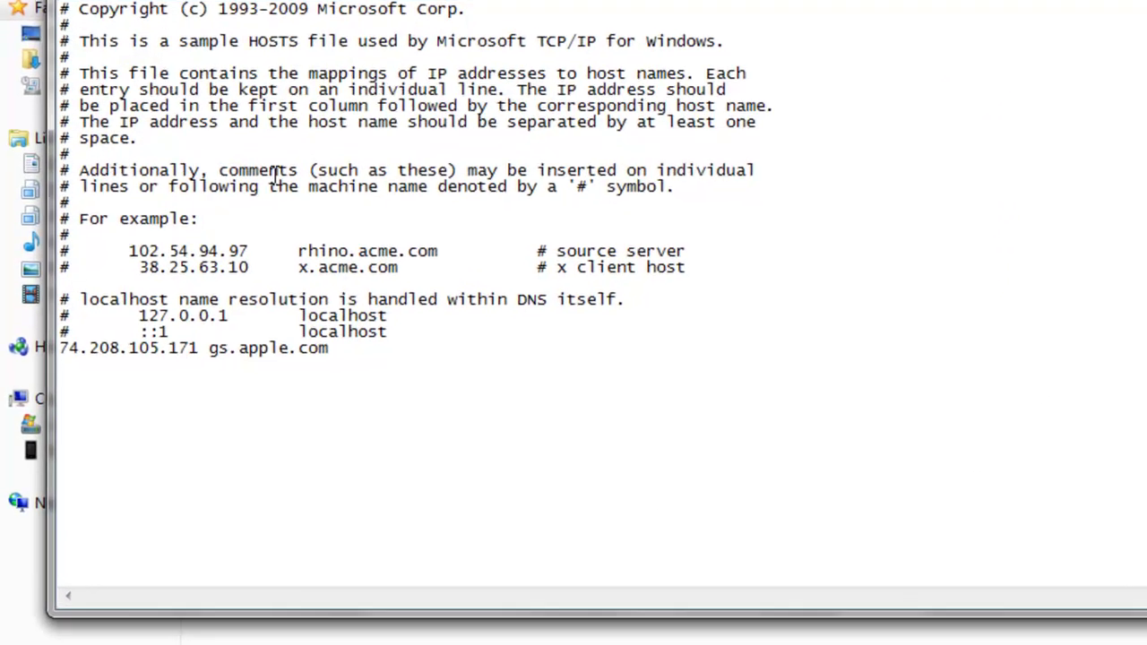
- Delete the 74.208.105.171 gs.apple.com line and its empty line, then close Notepad to save
key(shift+Up)
key(ctrl+shift+Left)
key(ctrl+shift+Left)
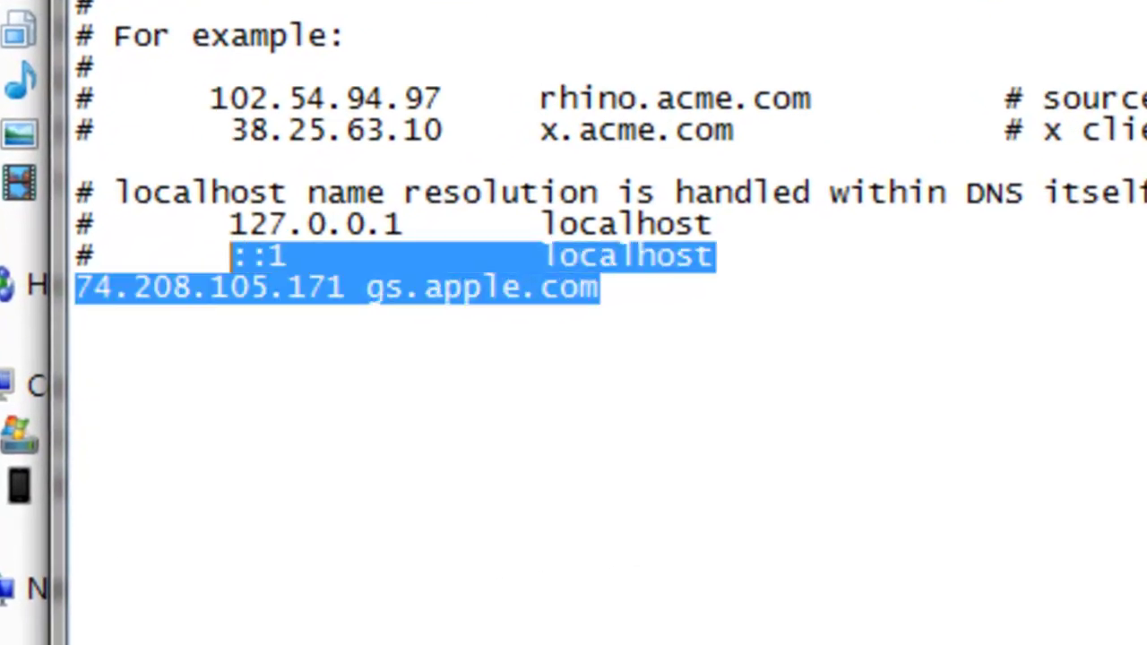
key(shift+Down)
key(shift+Home)
key(BackSpace)
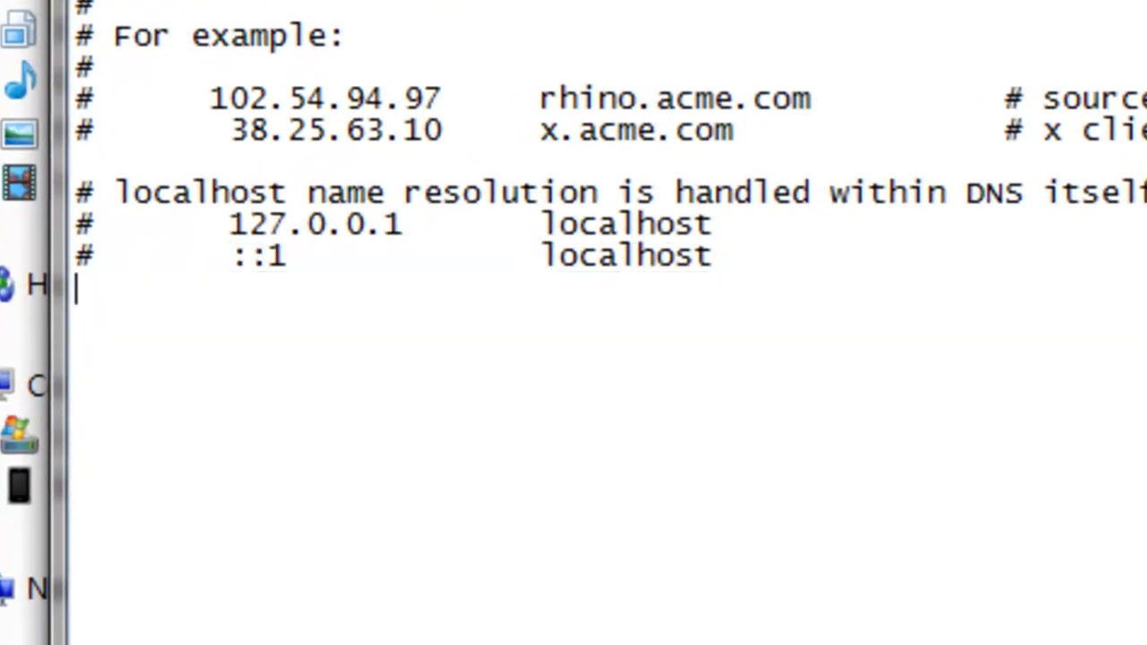
key(BackSpace)
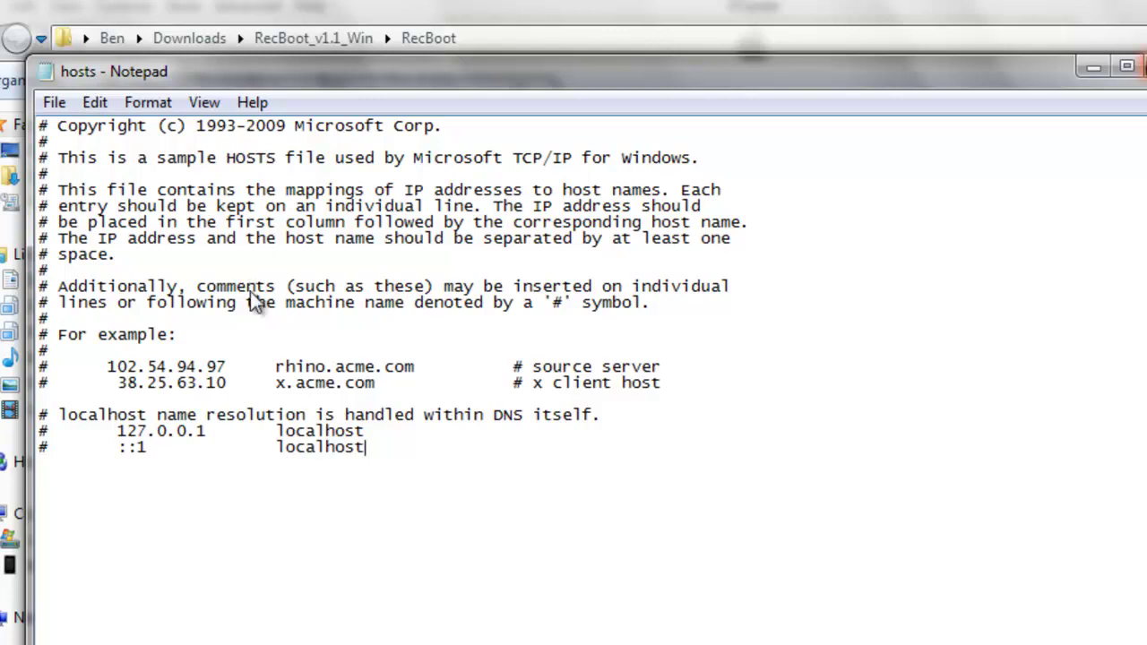
key(alt+F4)
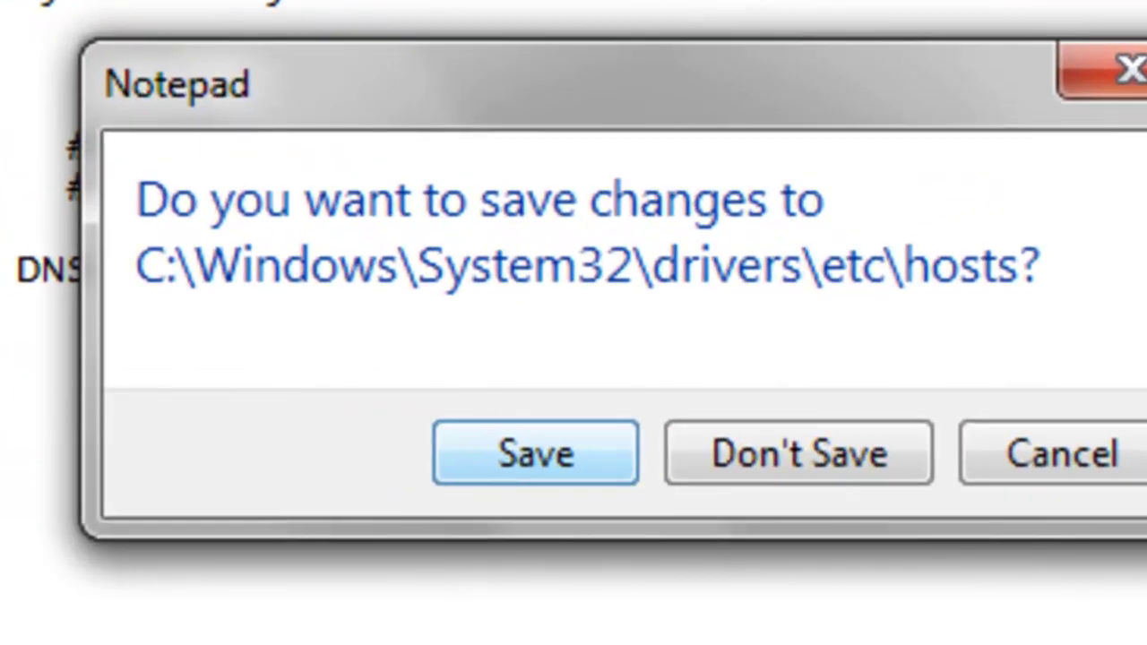